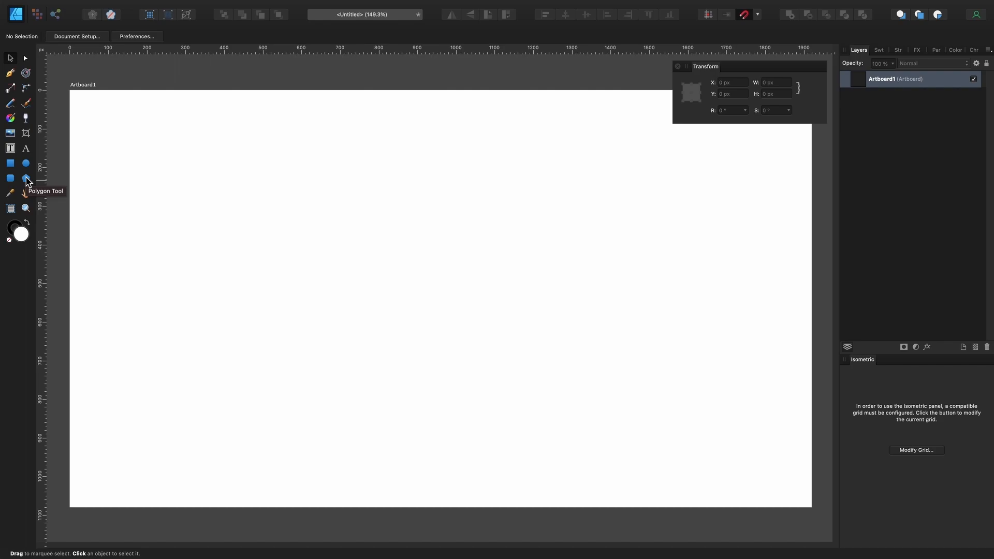
Draw a regular six-sided polygon about 283 px wide with no fill and a 13 pt black stroke on the artboard
{"action": "left_click", "coordinate": [26, 180]}
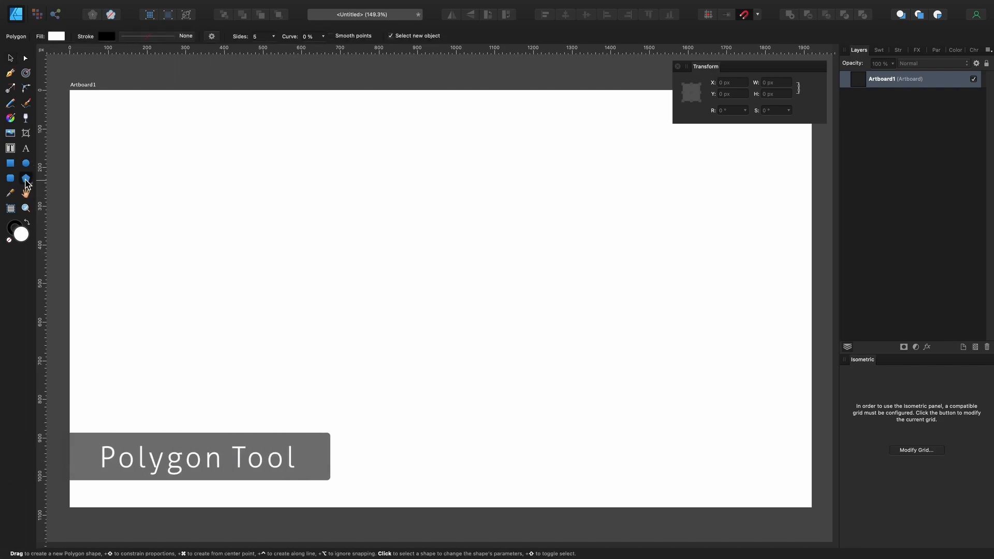
{"action": "left_click", "coordinate": [9, 240]}
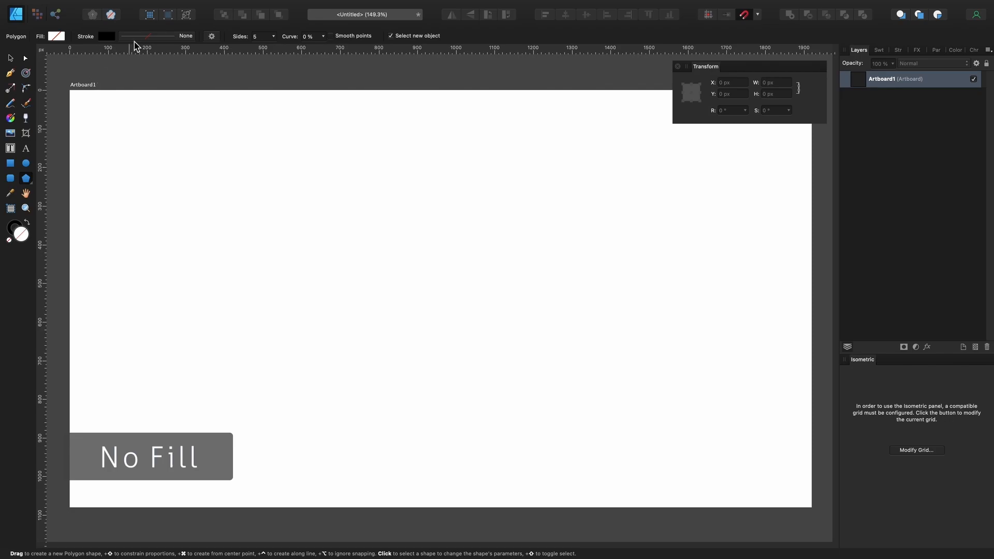
{"action": "left_click", "coordinate": [177, 37]}
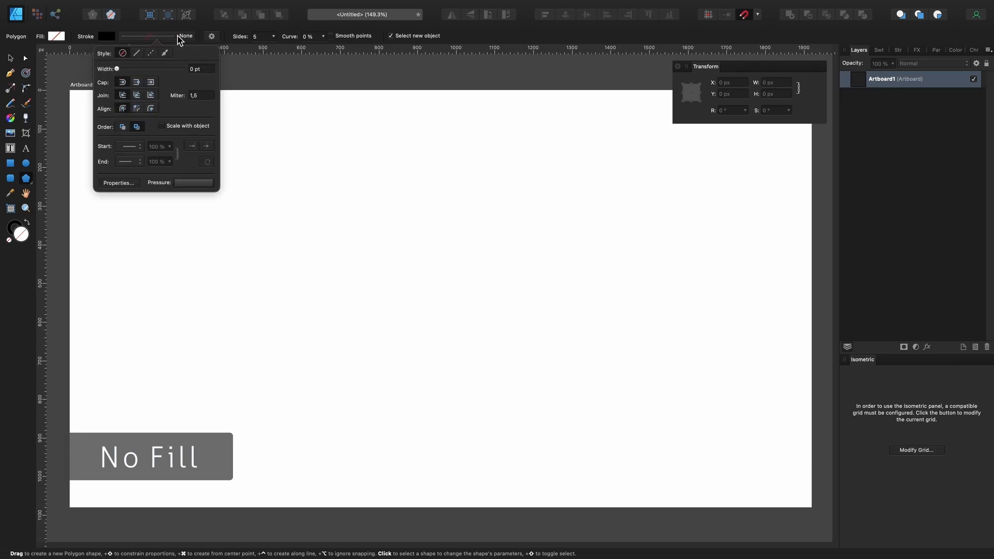
{"action": "scroll", "coordinate": [209, 73], "scroll_direction": "up", "scroll_amount": 11}
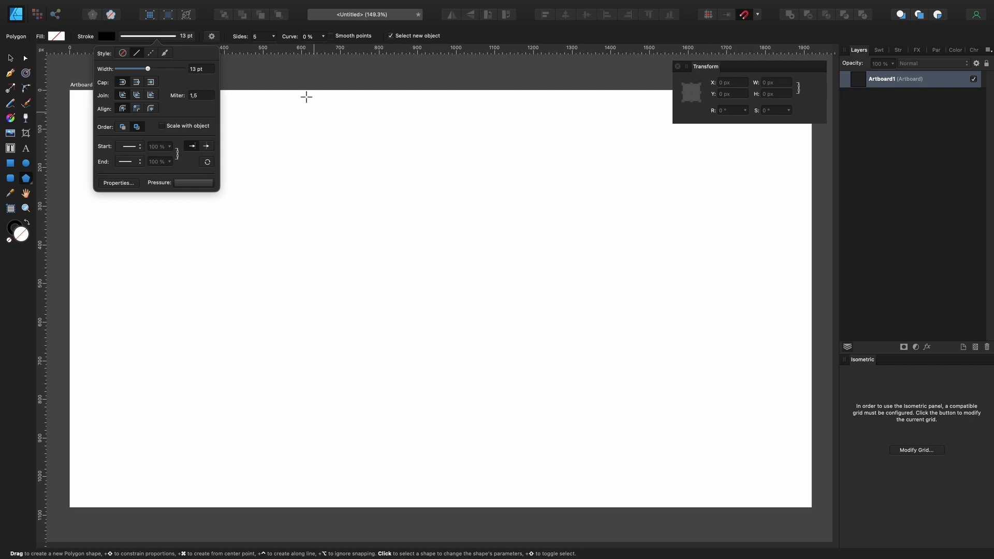
{"action": "left_click", "coordinate": [273, 37]}
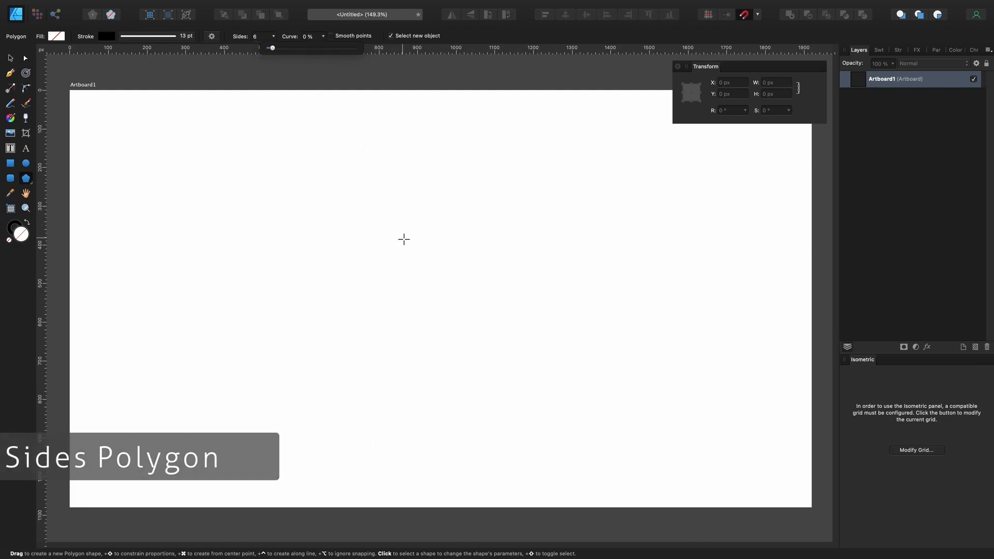
{"action": "left_click_drag", "start_coordinate": [348, 172], "coordinate": [454, 284]}
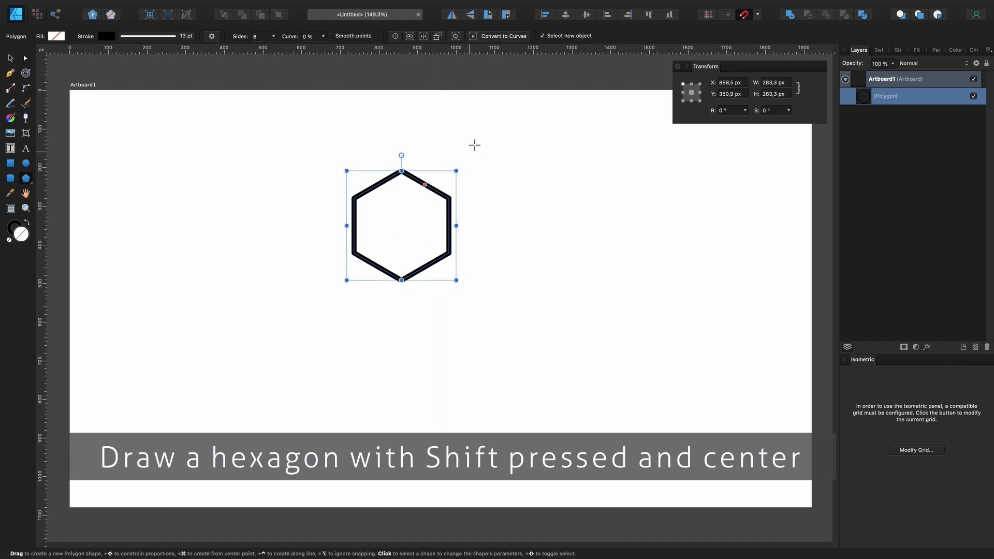
Centre the hexagon horizontally and vertically on the artboard and resize it proportionally to 700 px wide
{"action": "left_click", "coordinate": [566, 15]}
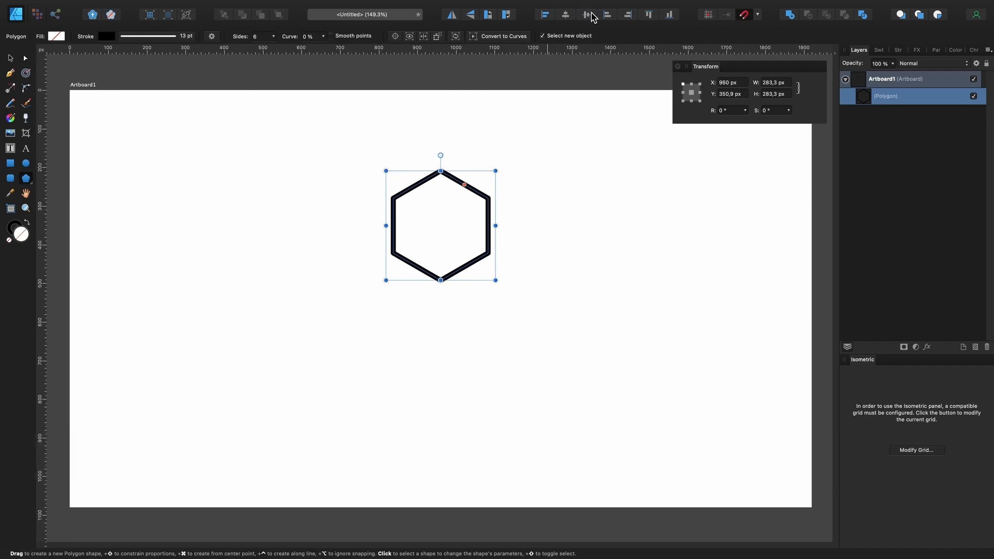
{"action": "left_click", "coordinate": [592, 18]}
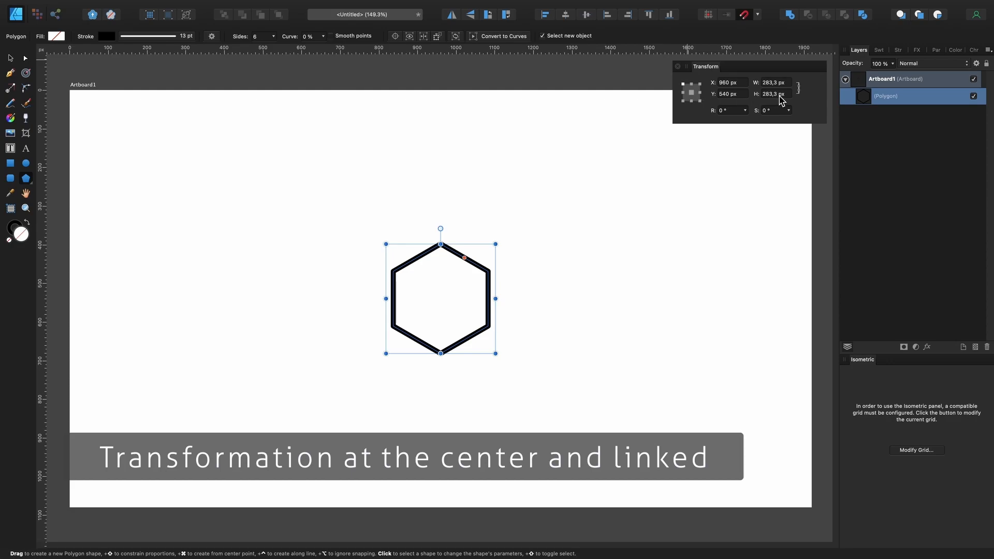
{"action": "left_click", "coordinate": [798, 91]}
{"action": "left_click", "coordinate": [787, 83]}
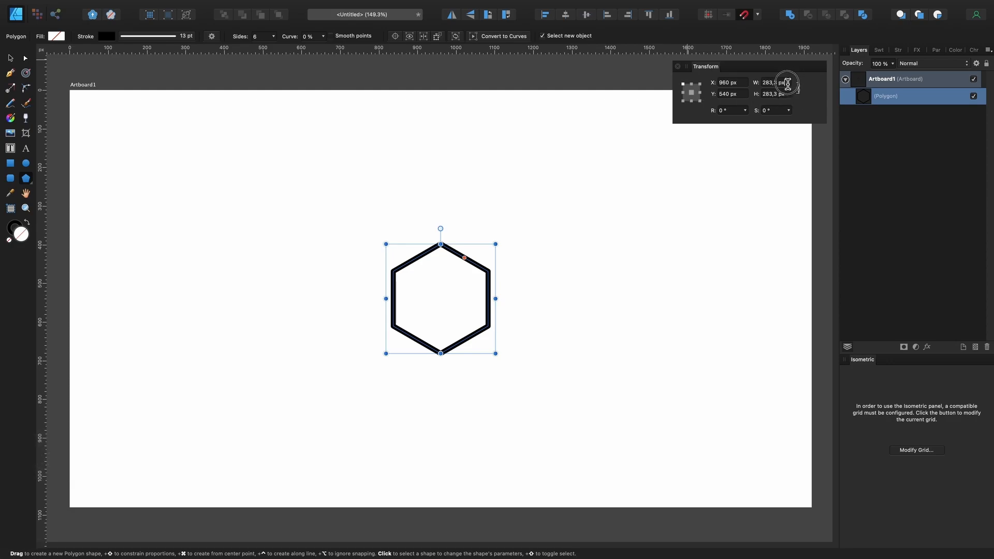
{"action": "type", "text": "70"}
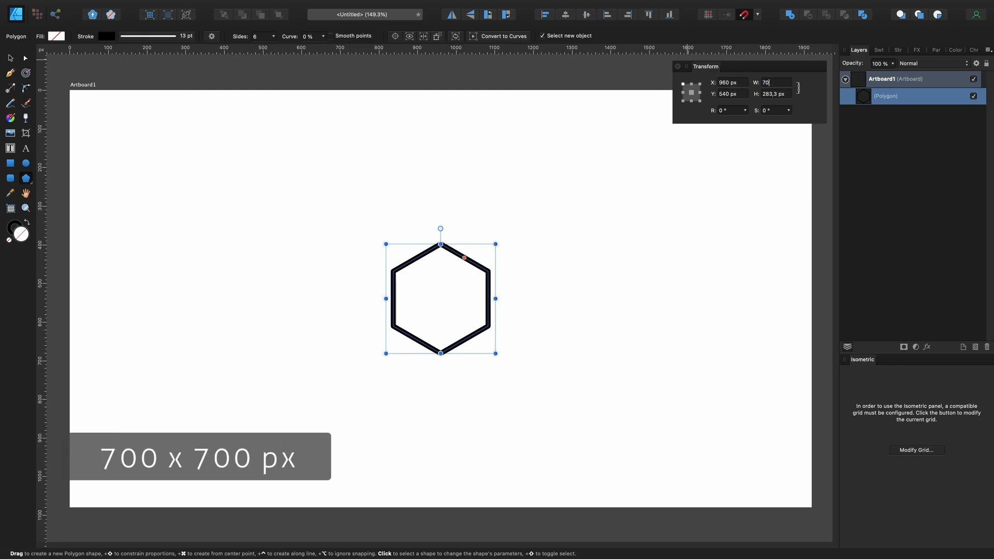
{"action": "type", "text": "0"}
{"action": "key", "text": "Return"}
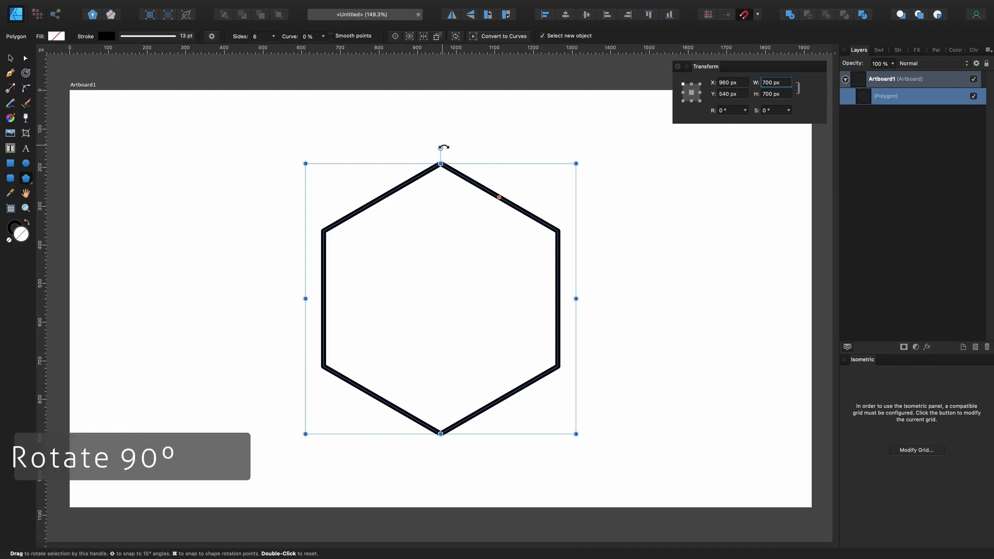
Rotate the hexagon to -90° and duplicate it twice in place
{"action": "left_click_drag", "start_coordinate": [444, 147], "coordinate": [571, 293]}
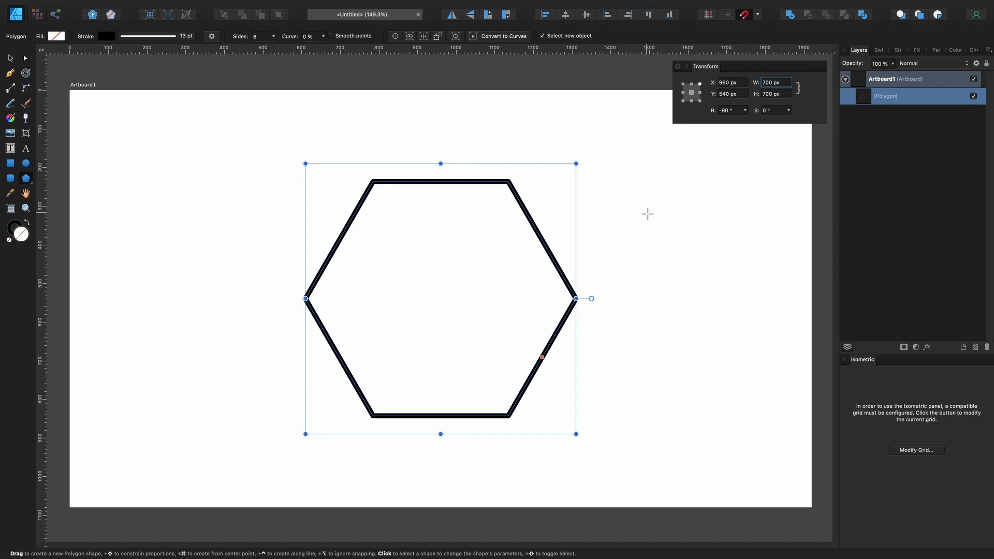
{"action": "right_click", "coordinate": [879, 99]}
{"action": "left_click", "coordinate": [912, 195]}
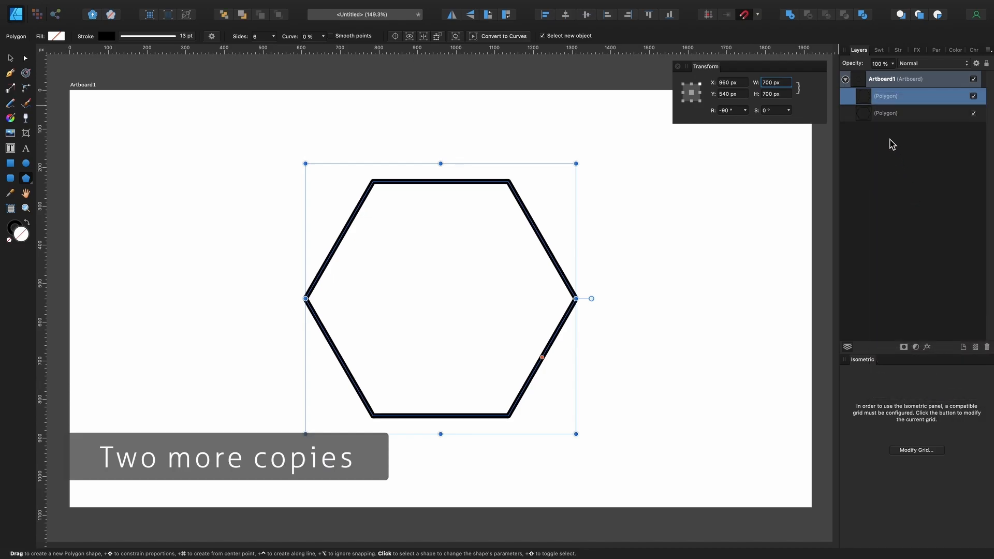
{"action": "right_click", "coordinate": [880, 98]}
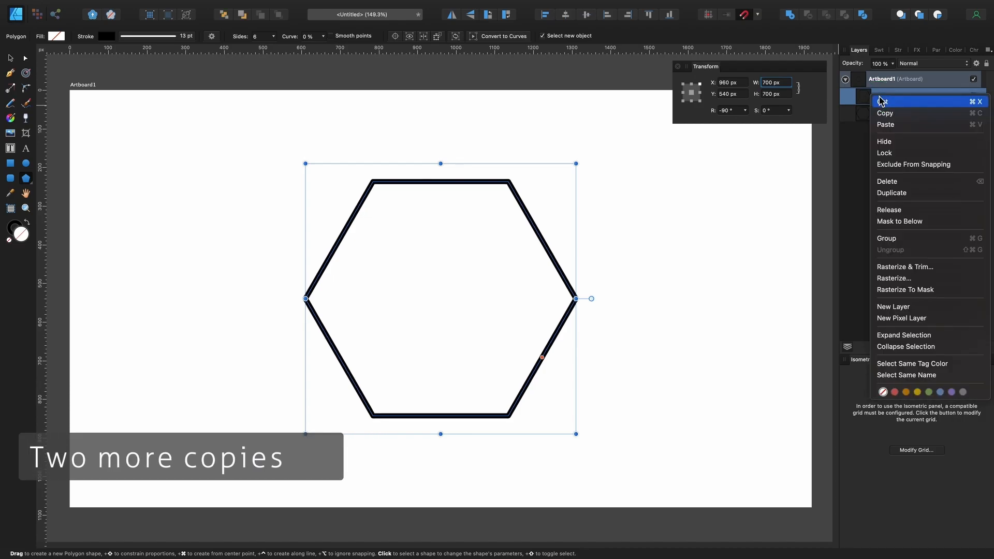
{"action": "left_click", "coordinate": [908, 196]}
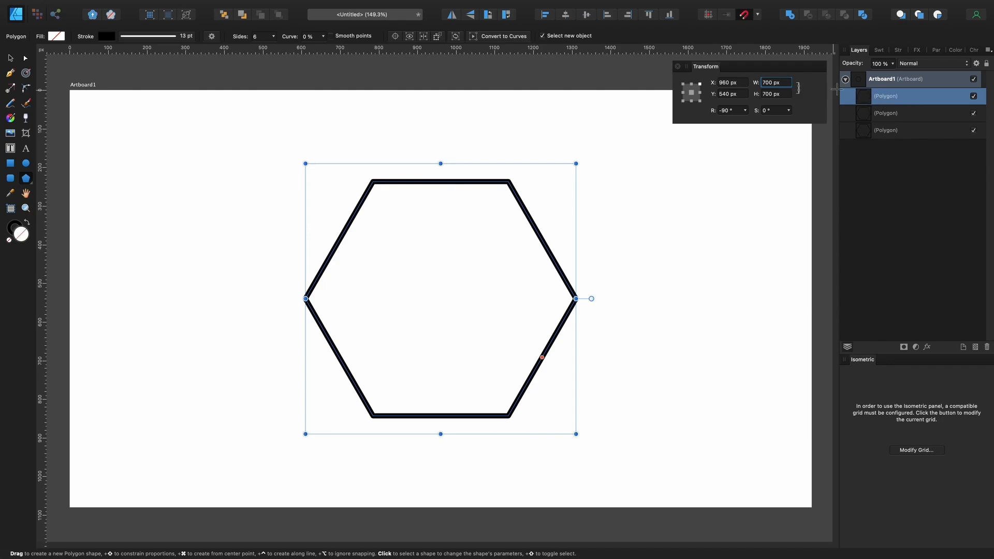
Resize the topmost hexagon copy proportionally to 500 px wide
{"action": "left_click_drag", "start_coordinate": [787, 82], "coordinate": [726, 79]}
{"action": "type", "text": "500"}
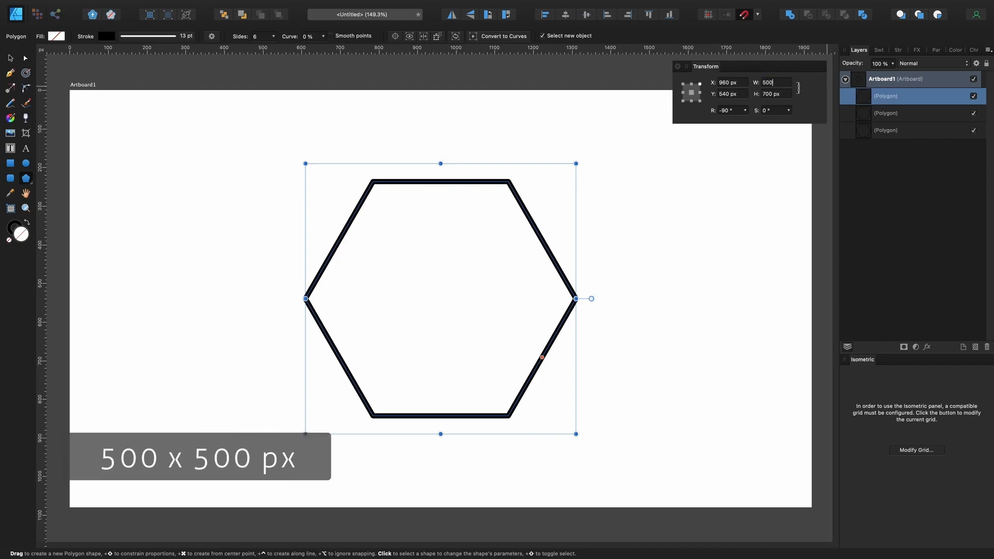
{"action": "key", "text": "Return"}
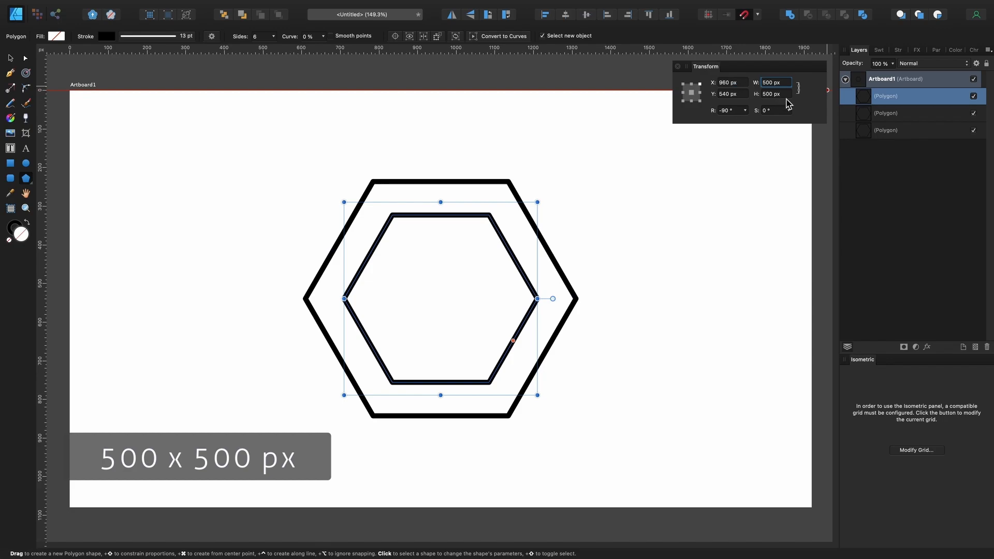
Resize the middle hexagon layer proportionally to 600 px wide and deselect everything
{"action": "left_click", "coordinate": [899, 113]}
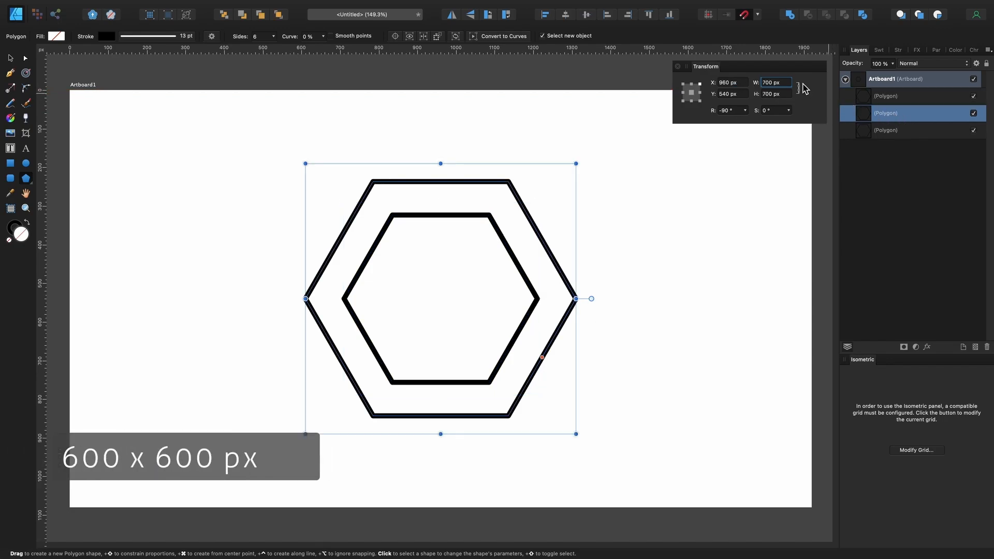
{"action": "left_click", "coordinate": [766, 83]}
{"action": "type", "text": "600"}
{"action": "key", "text": "Return"}
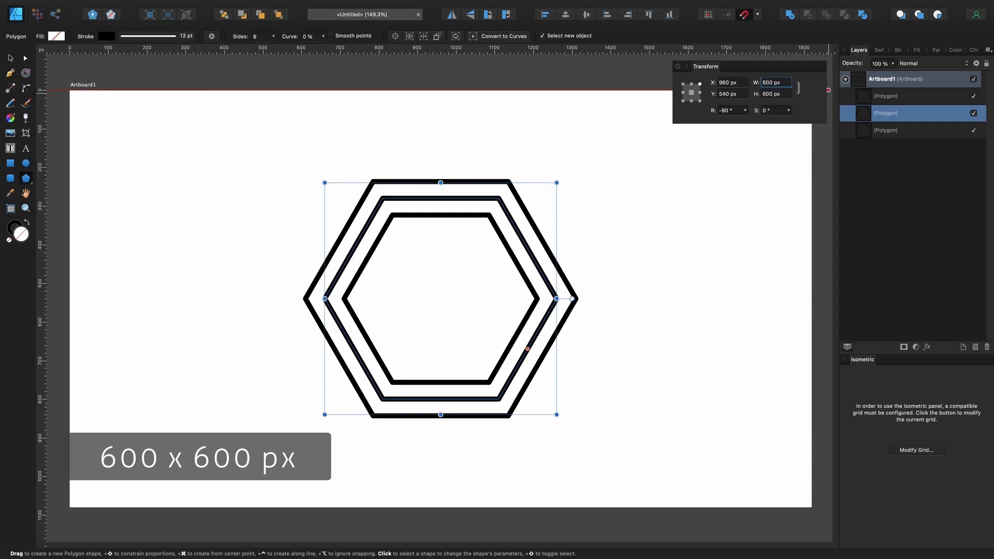
{"action": "left_click", "coordinate": [11, 59]}
{"action": "left_click", "coordinate": [614, 189]}
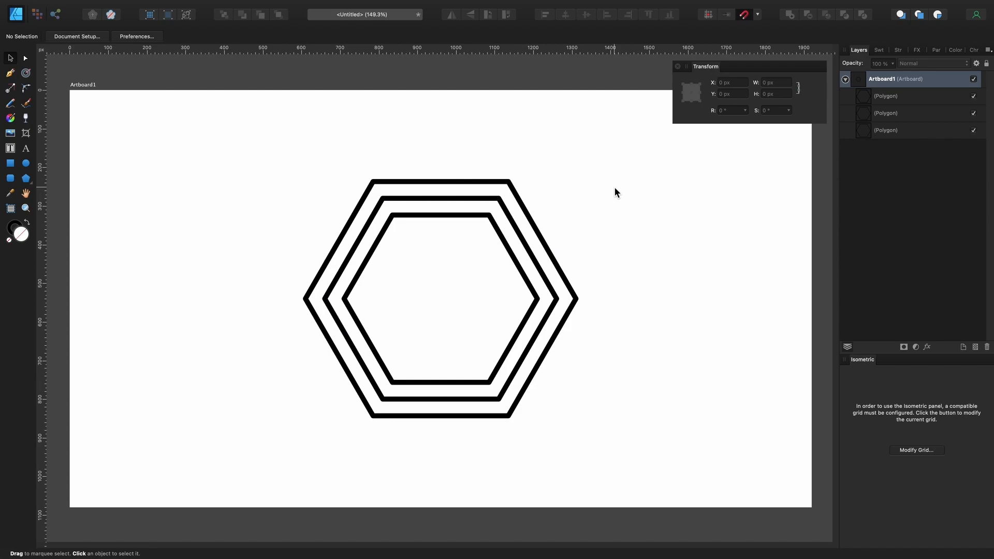
Change the innermost hexagon's stroke colour to light blue (RGB 52, 212, 255) and deselect it
{"action": "left_click", "coordinate": [451, 216]}
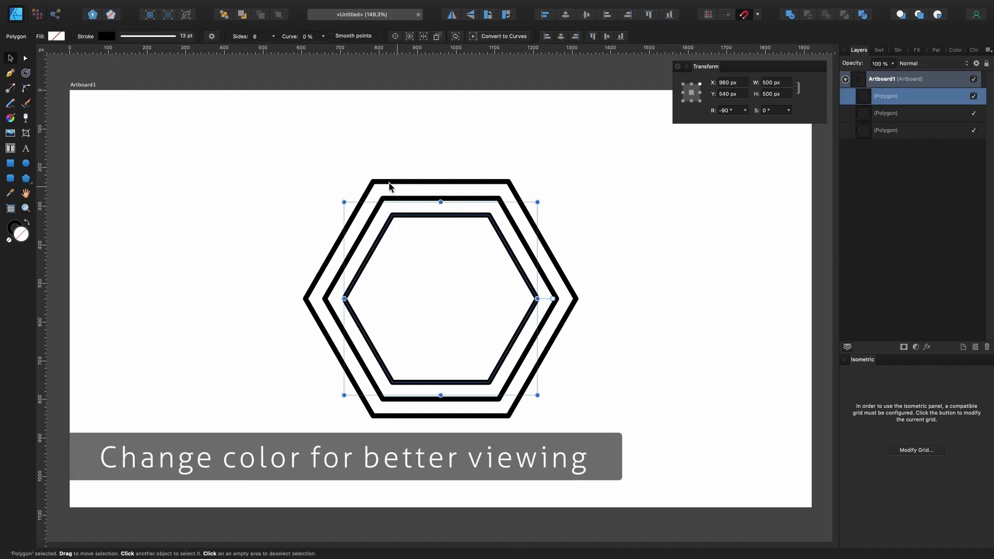
{"action": "left_click", "coordinate": [107, 36]}
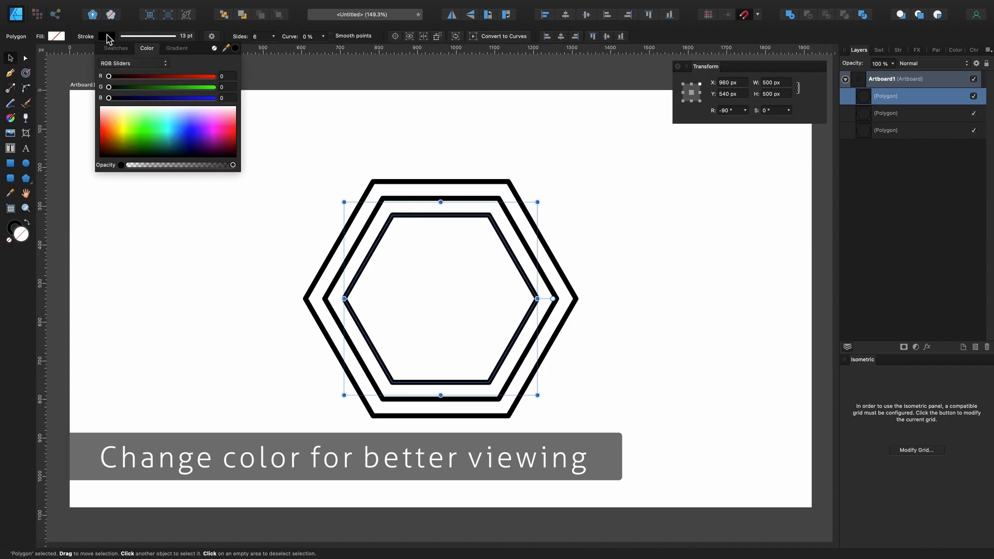
{"action": "left_click_drag", "start_coordinate": [142, 123], "coordinate": [174, 130]}
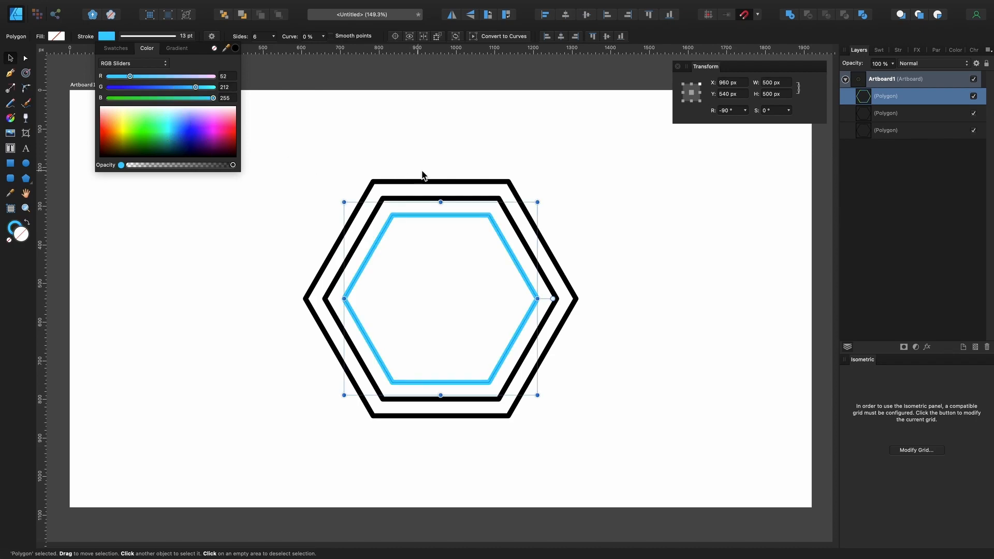
{"action": "left_click", "coordinate": [527, 147]}
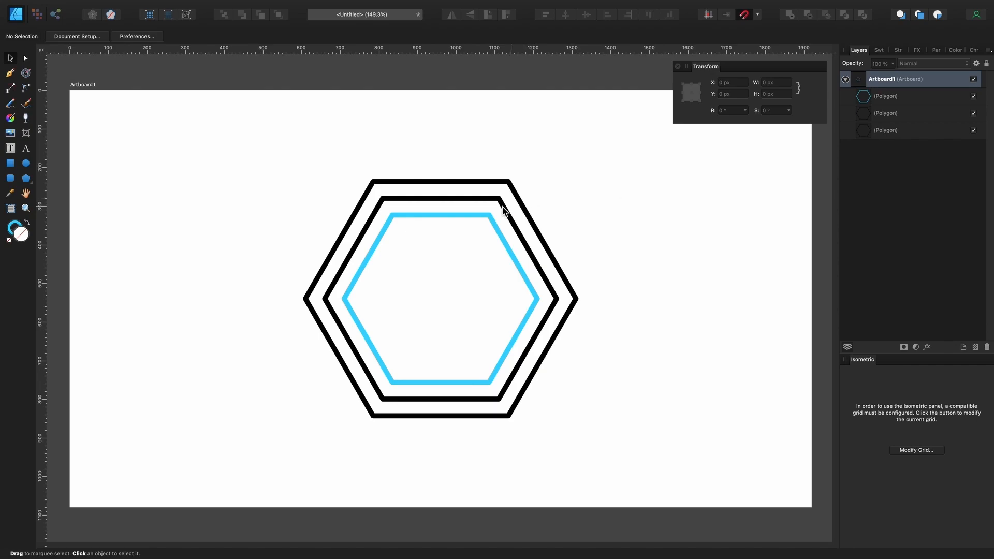
Convert the blue inner hexagon to curves
{"action": "left_click", "coordinate": [471, 215]}
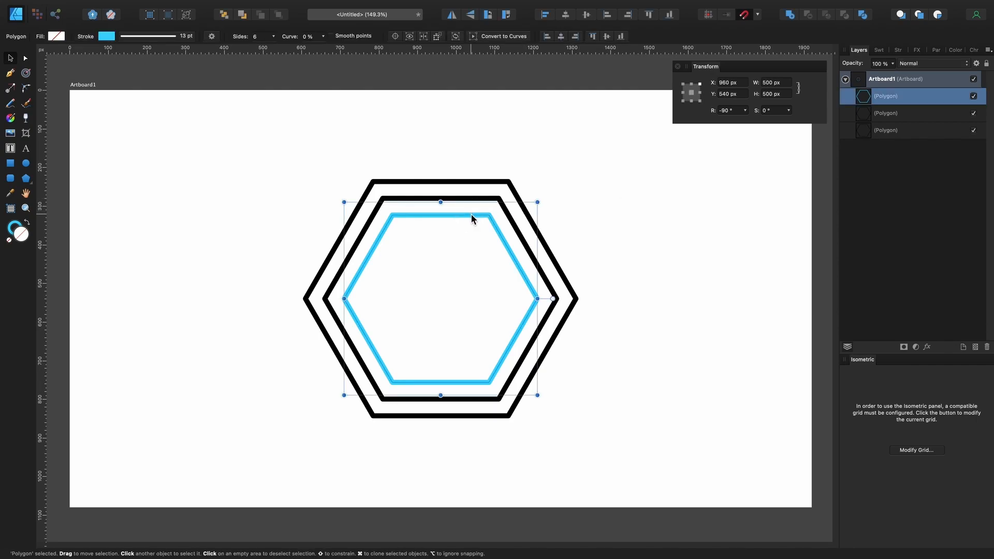
{"action": "right_click", "coordinate": [471, 214]}
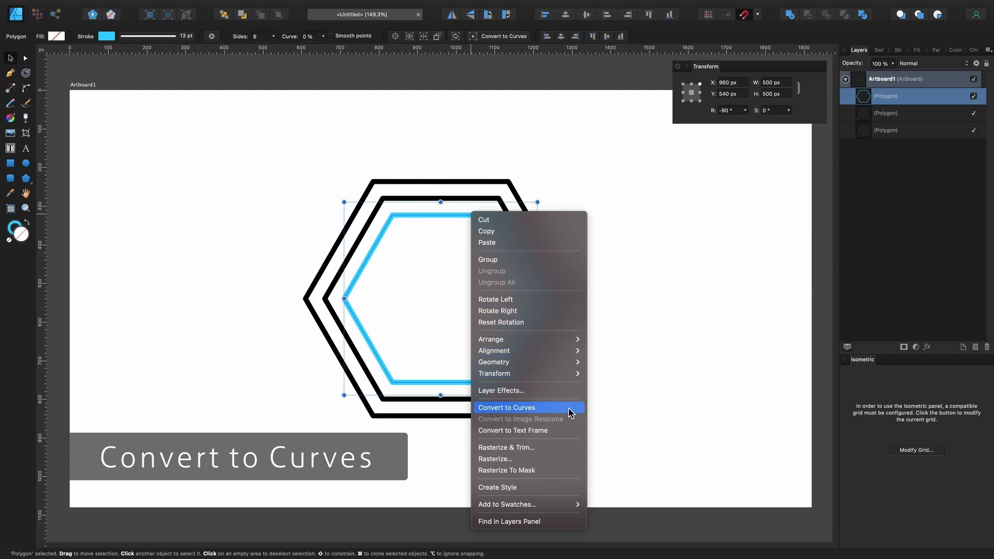
{"action": "left_click", "coordinate": [570, 408]}
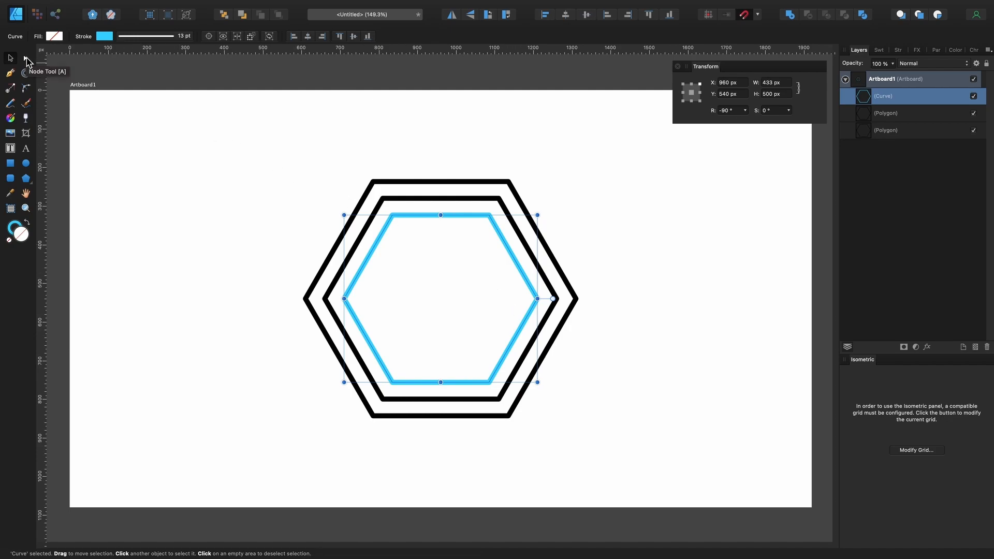
Move the blue curve's upper-right node to X 1135, Y 323.5 px and its right node to X 1285, Y 583.3 px on the outer hexagon's edge
{"action": "left_click", "coordinate": [26, 59]}
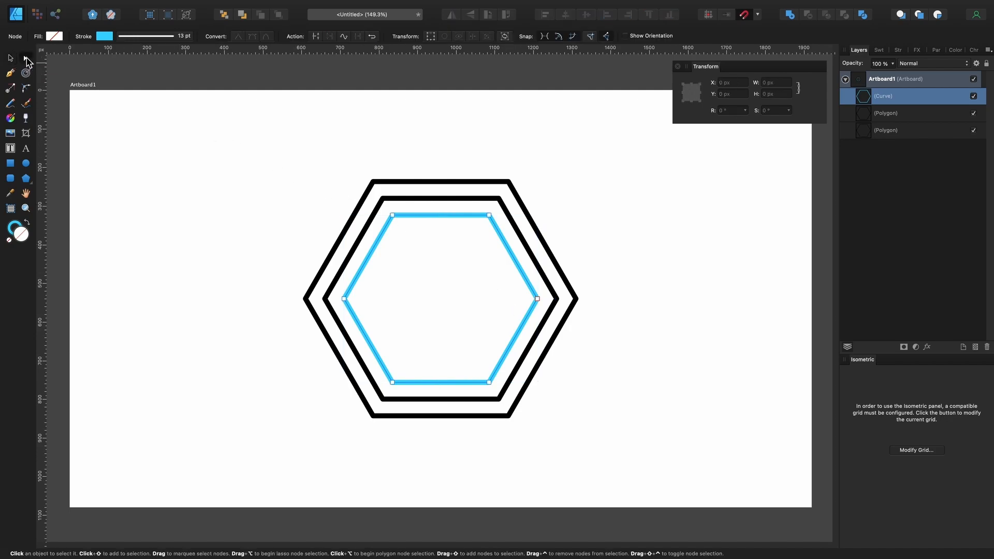
{"action": "left_click", "coordinate": [493, 221]}
{"action": "left_click_drag", "start_coordinate": [492, 221], "coordinate": [510, 220]}
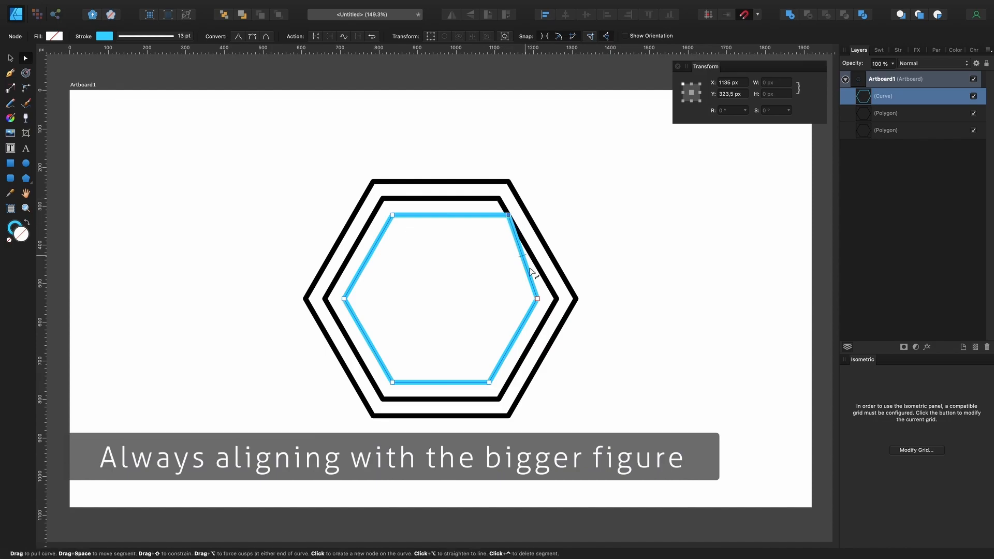
{"action": "left_click", "coordinate": [538, 301]}
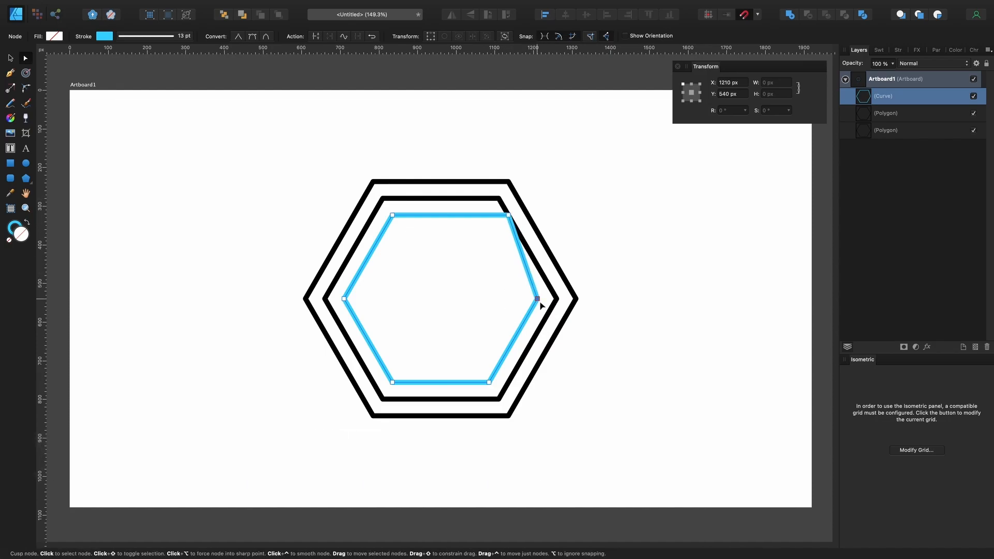
{"action": "left_click_drag", "start_coordinate": [539, 305], "coordinate": [558, 305]}
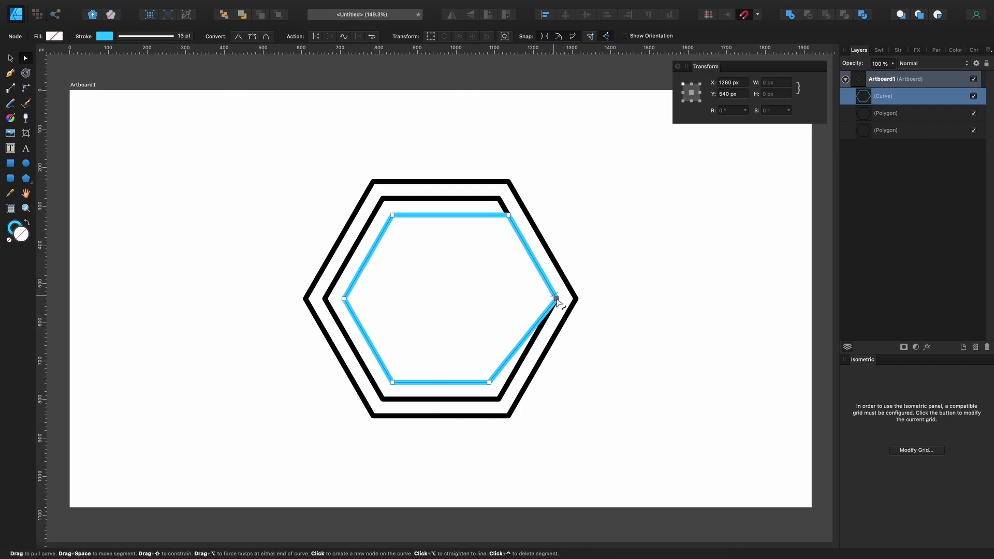
{"action": "left_click_drag", "start_coordinate": [559, 303], "coordinate": [571, 320]}
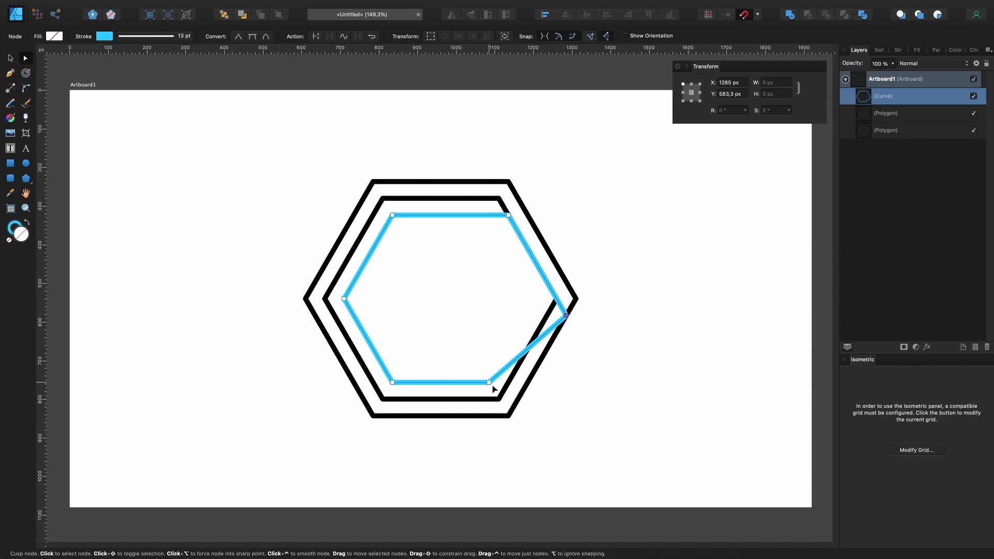
Move the blue curve's lower-right node onto the outer hexagon's lower-right corner and delete the blue bottom segment
{"action": "left_click_drag", "start_coordinate": [492, 385], "coordinate": [511, 419]}
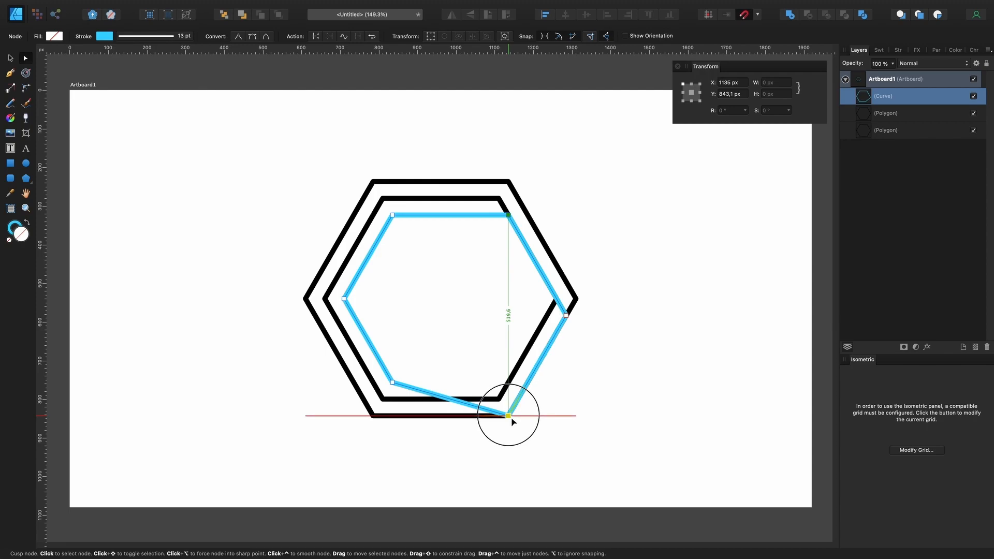
{"action": "left_click_drag", "start_coordinate": [512, 420], "coordinate": [511, 421]}
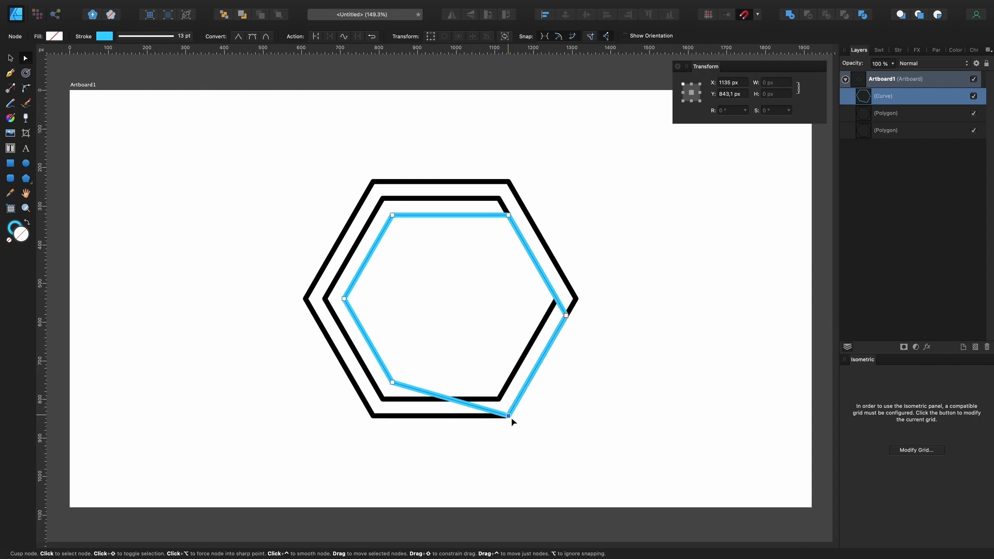
{"action": "left_click", "coordinate": [408, 391], "text": "ctrl"}
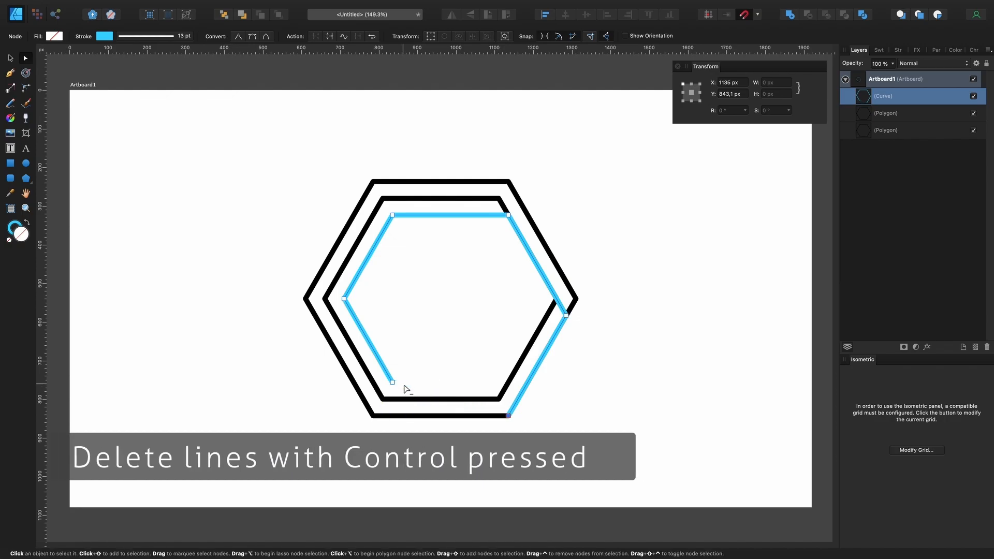
Delete the blue curve's two left segments and move the top segment's free end inward to X 861.6 px, Y 323.5 px
{"action": "left_click", "coordinate": [377, 356], "text": "ctrl"}
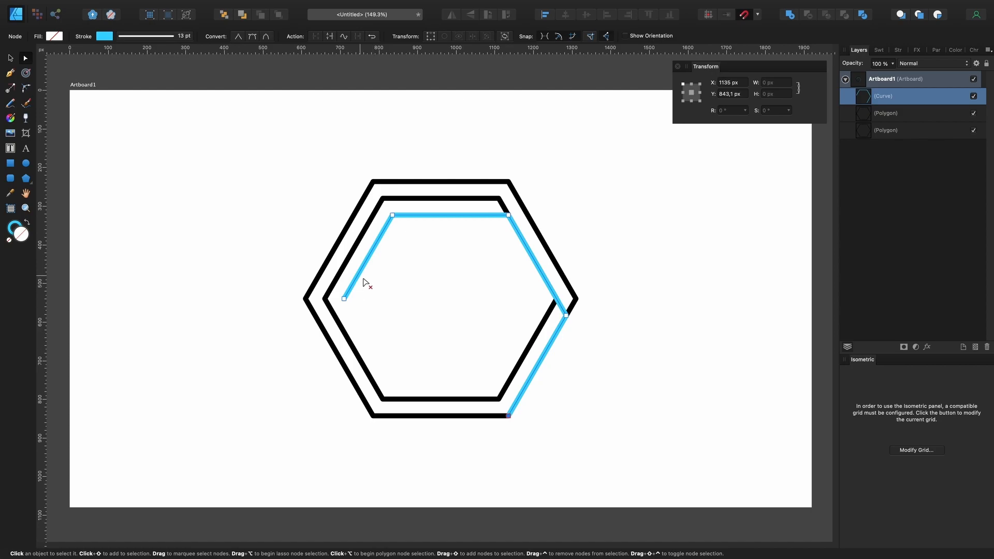
{"action": "left_click", "coordinate": [362, 276], "text": "ctrl"}
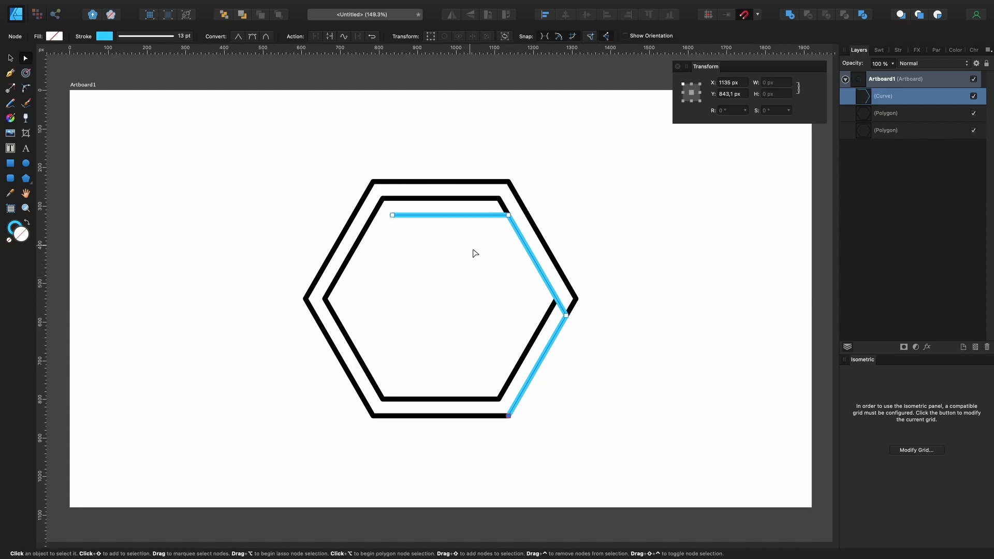
{"action": "left_click", "coordinate": [395, 219]}
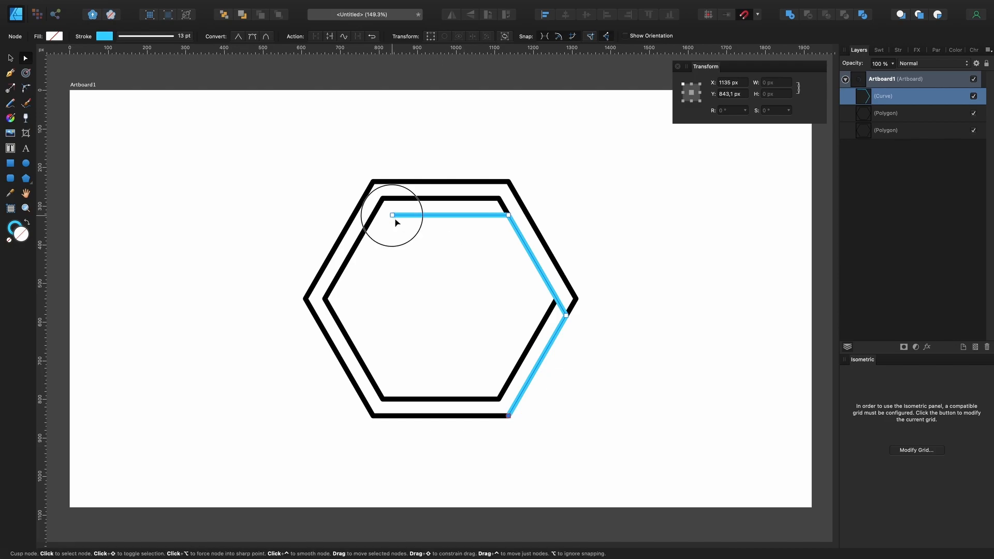
{"action": "left_click_drag", "start_coordinate": [395, 220], "coordinate": [406, 221]}
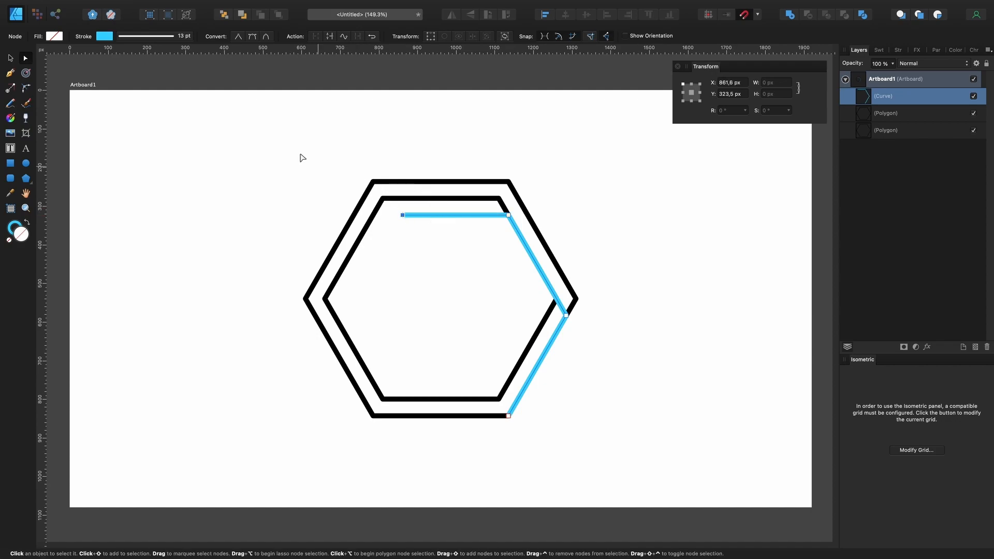
Show the blue curve's transform origin and move it to the artboard's centre at X 960 px, Y 540 px
{"action": "left_click", "coordinate": [10, 60]}
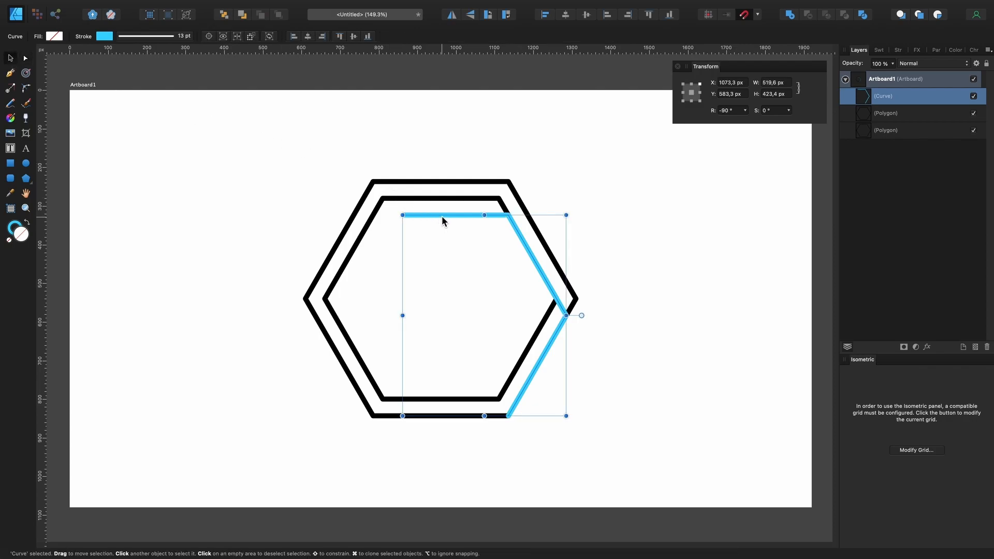
{"action": "left_click", "coordinate": [209, 37]}
{"action": "left_click_drag", "start_coordinate": [486, 318], "coordinate": [442, 300]}
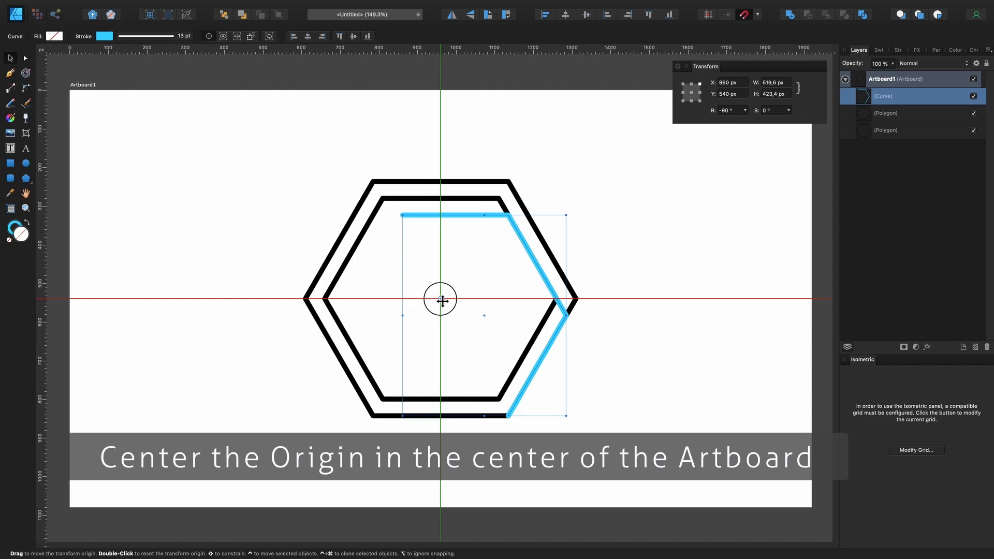
{"action": "left_click_drag", "start_coordinate": [442, 300], "coordinate": [442, 301]}
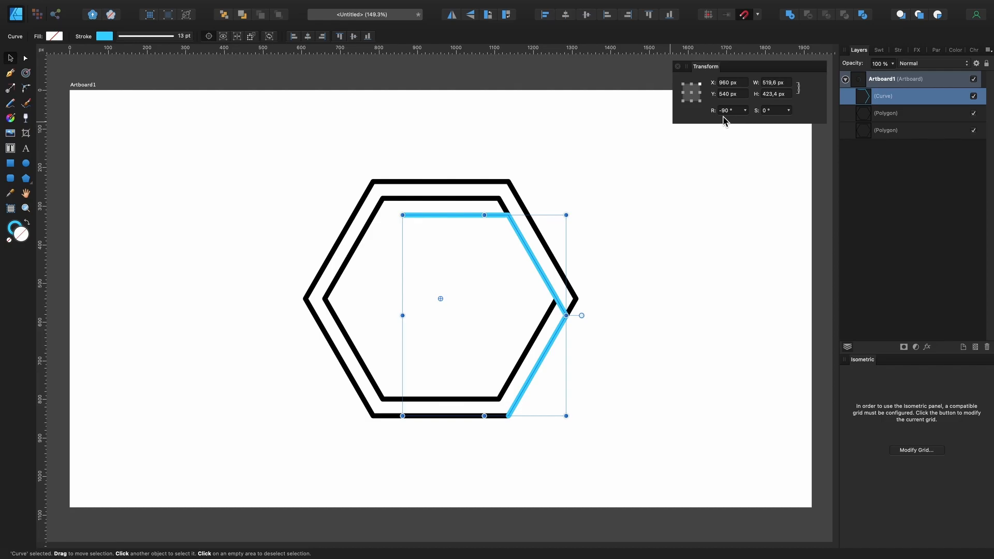
Duplicate the blue curve and set the copy's rotation to -150° about the artboard's centre
{"action": "right_click", "coordinate": [897, 101]}
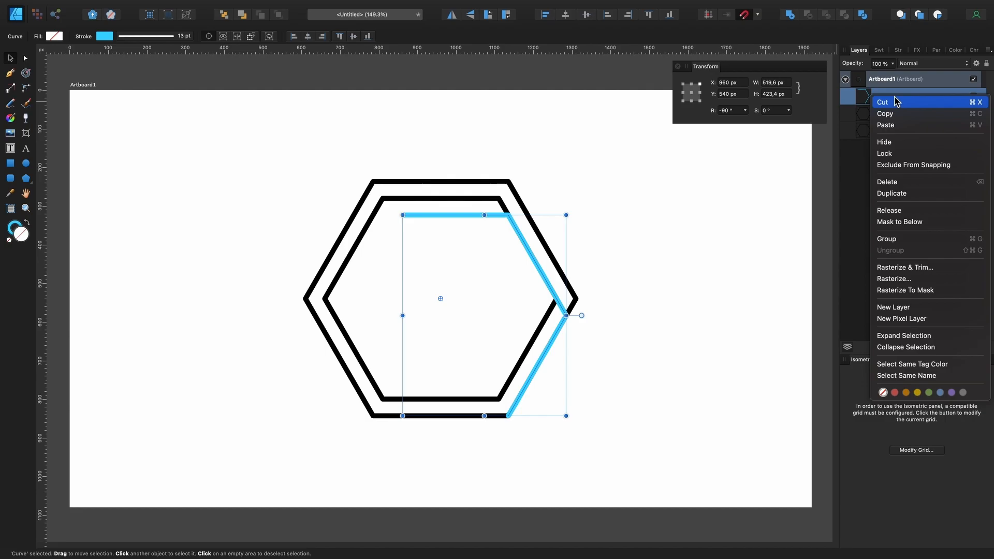
{"action": "left_click", "coordinate": [925, 198]}
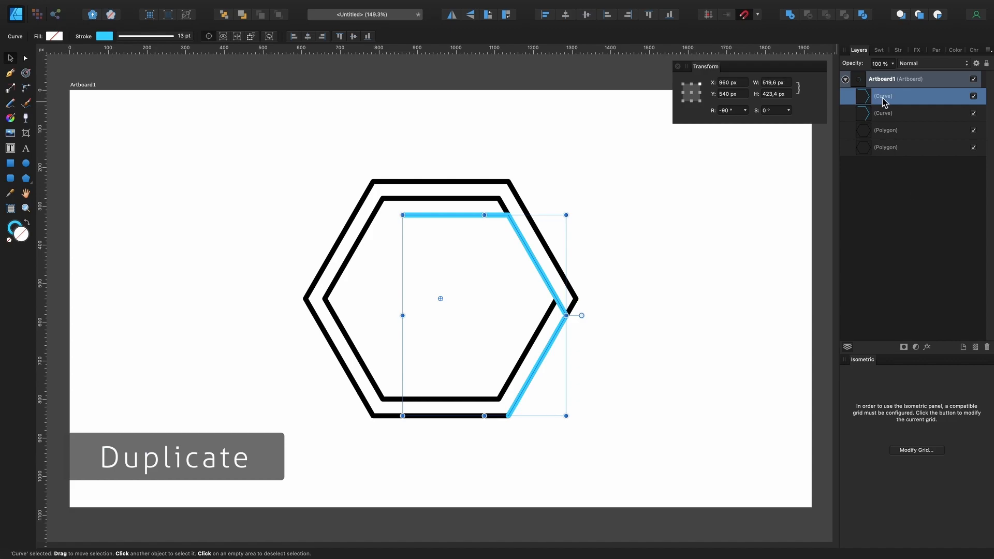
{"action": "left_click", "coordinate": [739, 113]}
{"action": "type", "text": "-"}
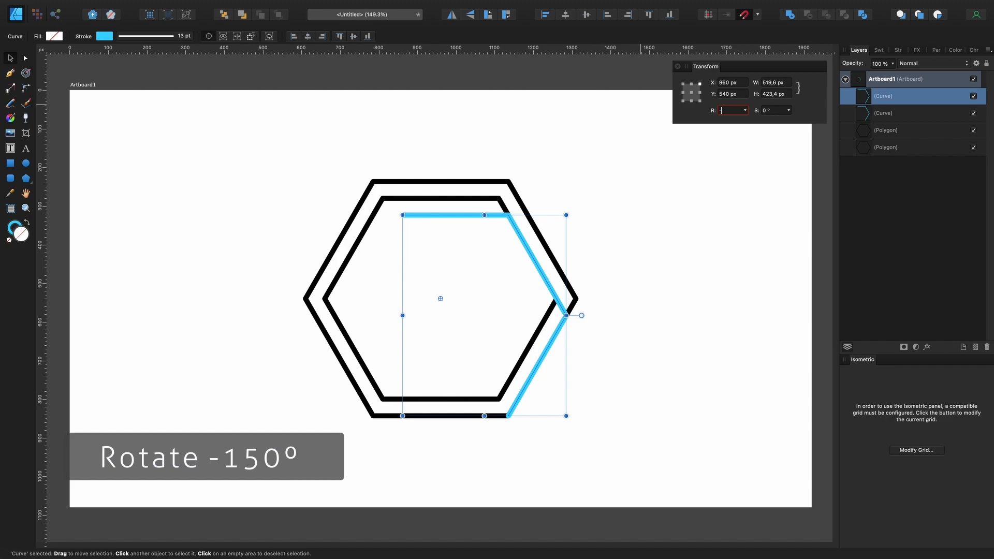
{"action": "type", "text": "150"}
{"action": "key", "text": "Return"}
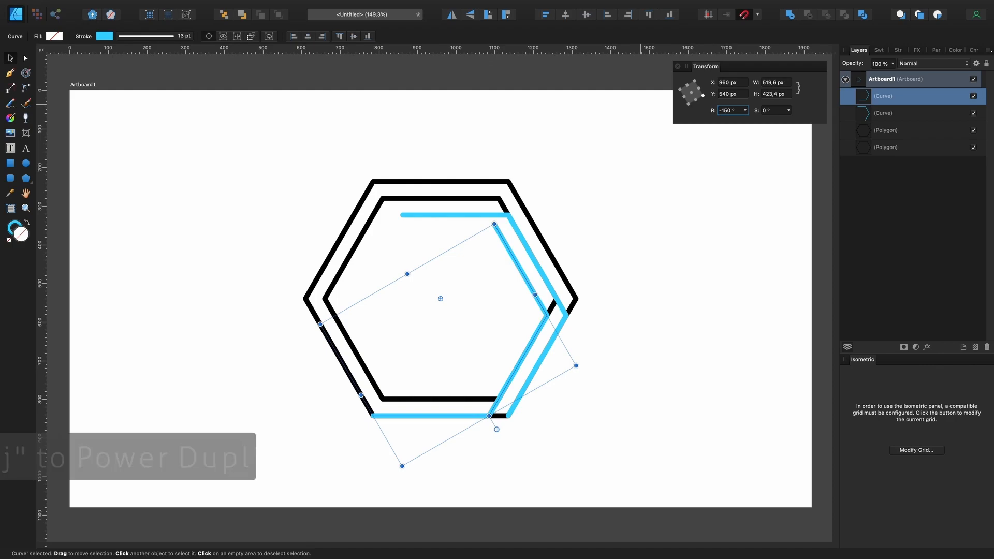
Power Duplicate the rotated curve four times to complete the six-curve ring around the centre, and deselect it
{"action": "key", "text": "super+j"}
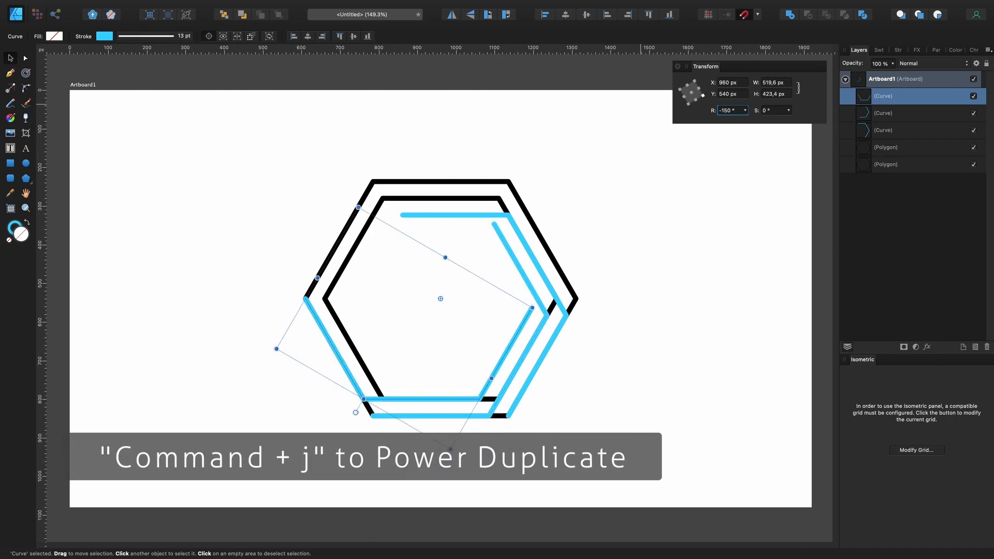
{"action": "key", "text": "super+j"}
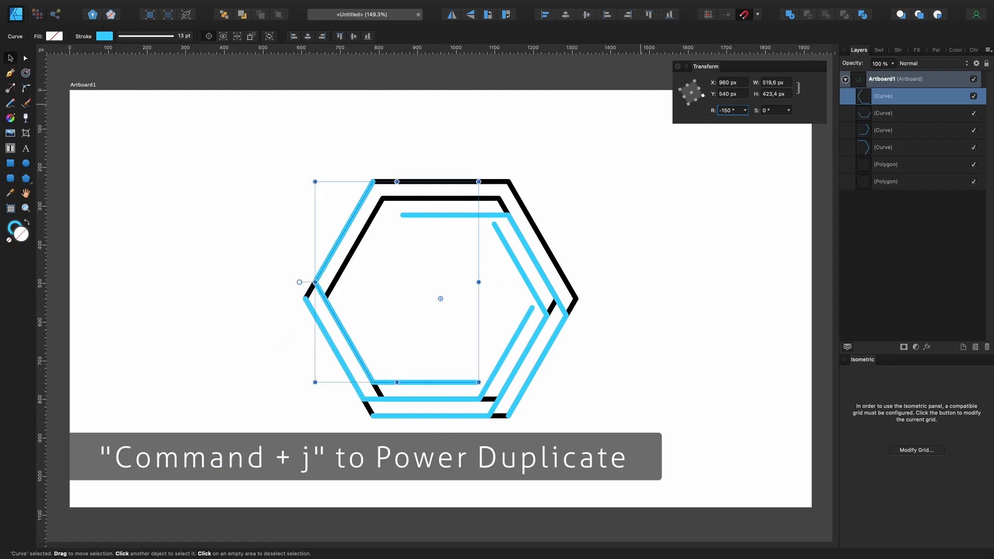
{"action": "key", "text": "super+j"}
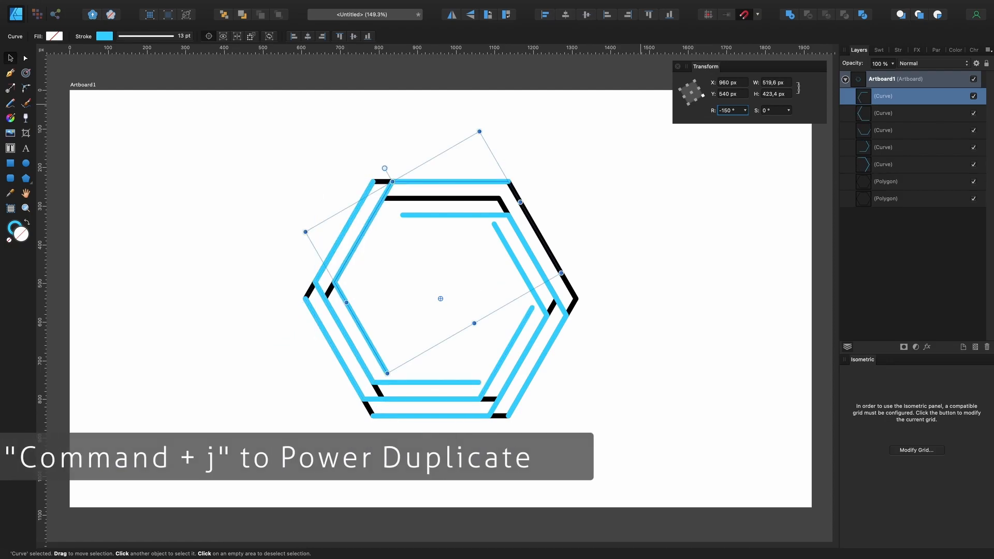
{"action": "key", "text": "super+j"}
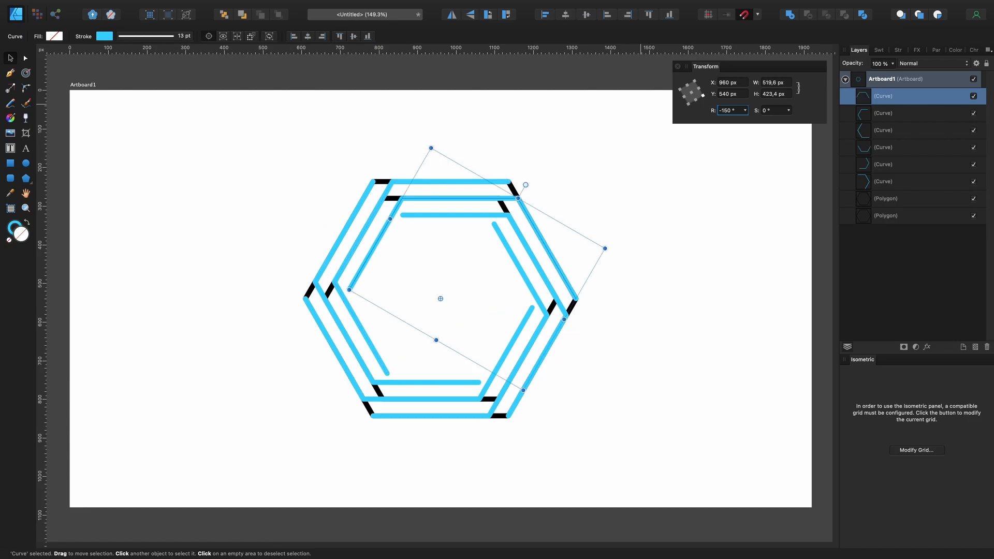
{"action": "left_click", "coordinate": [629, 136]}
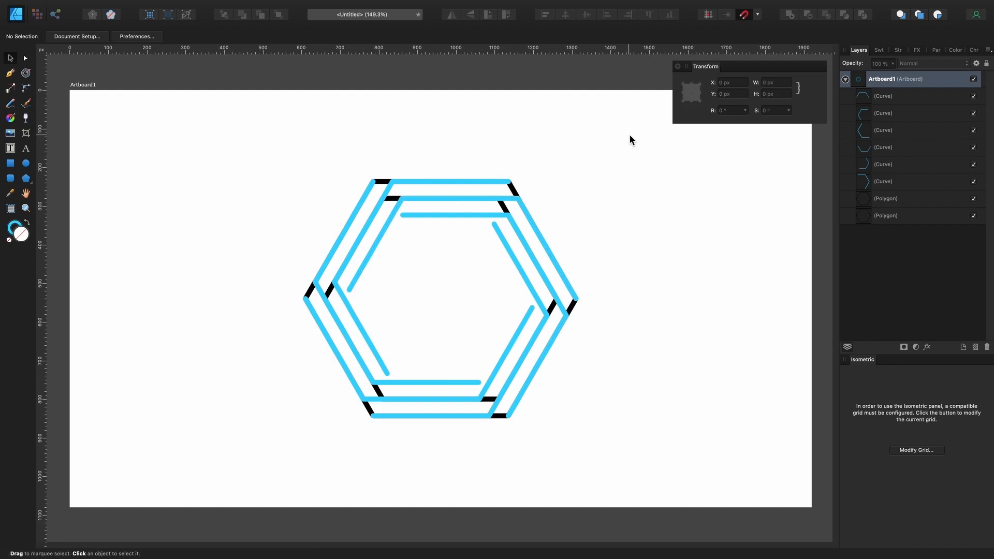
Delete the two black guide polygons beneath the blue curves
{"action": "left_click", "coordinate": [902, 201]}
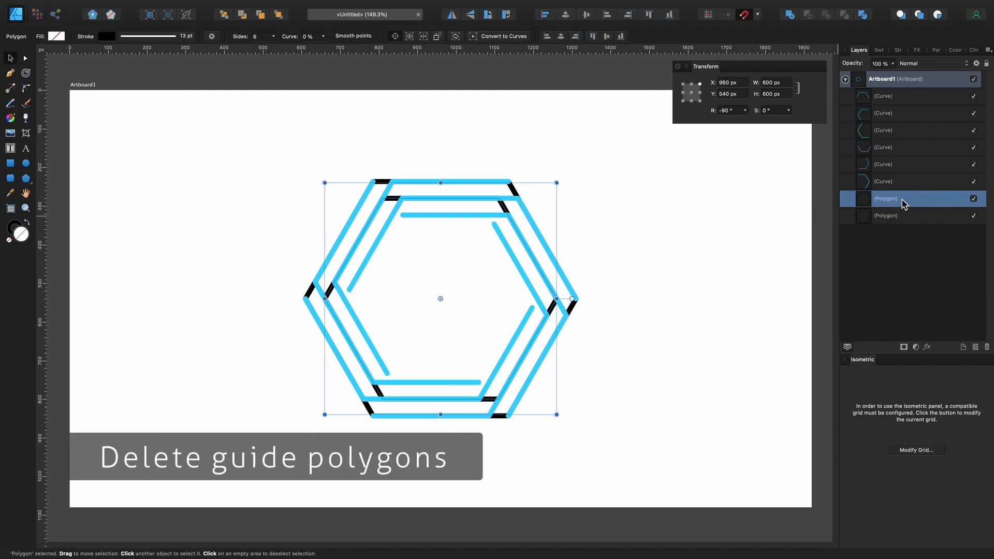
{"action": "left_click", "coordinate": [902, 217], "text": "shift"}
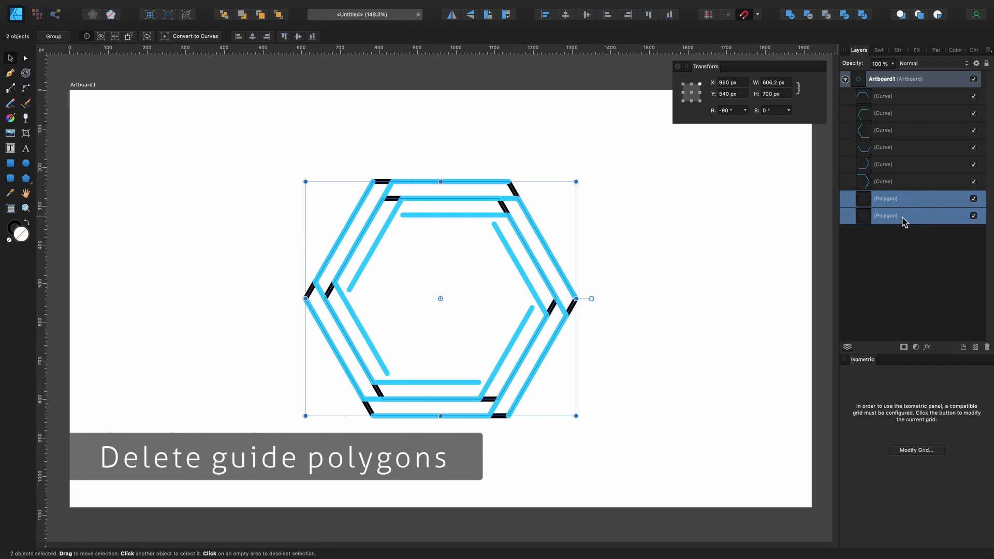
{"action": "key", "text": "Delete"}
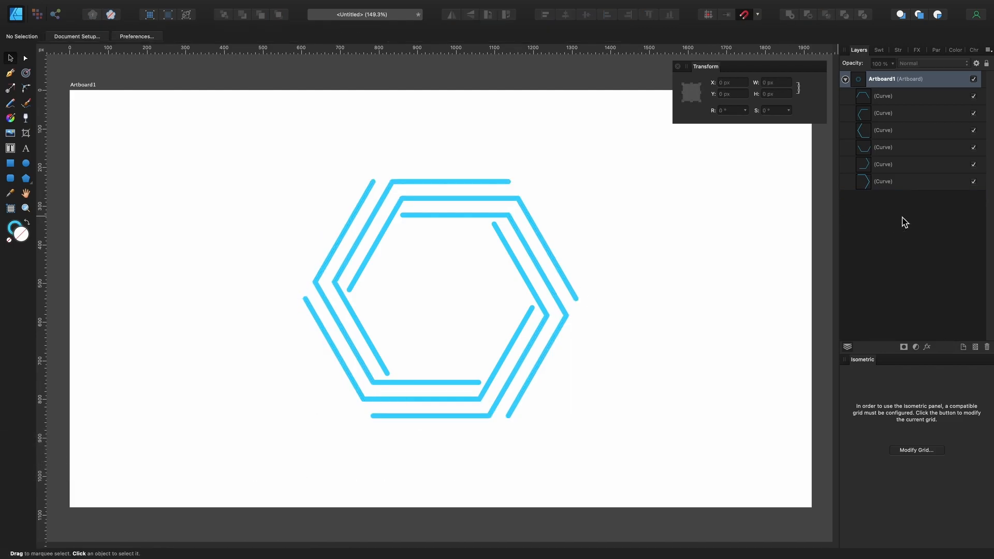